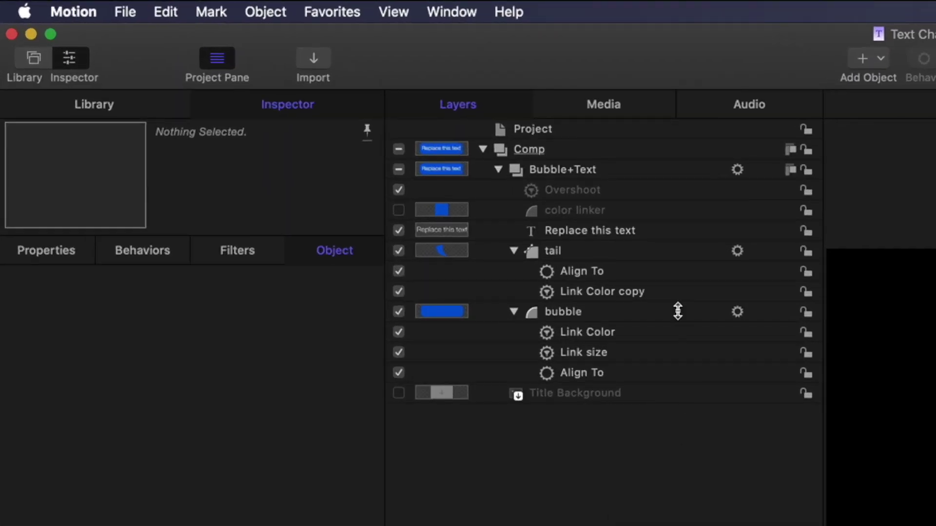
Step: Inspect the bubble, tail, text, Bubble+Text and Comp layers, then show the project's published parameters
left_click(663, 317)
left_click(645, 256)
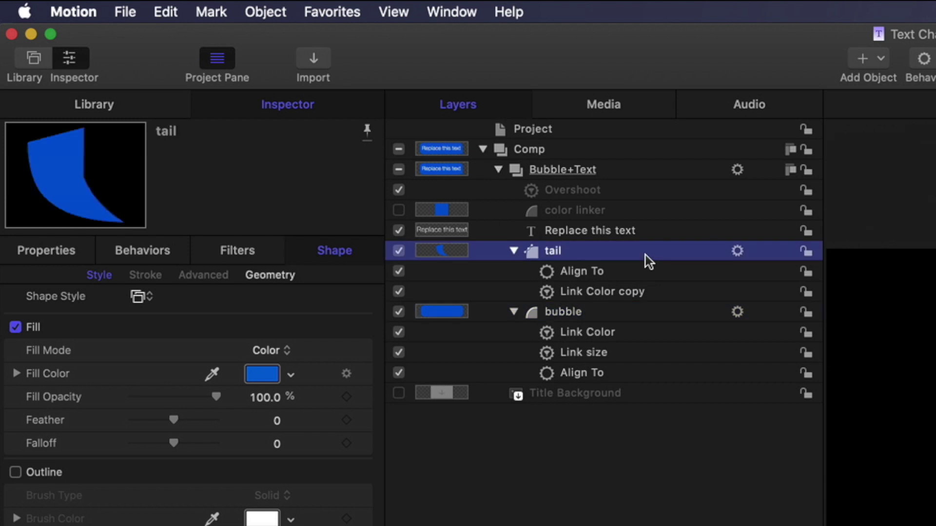
left_click(680, 230)
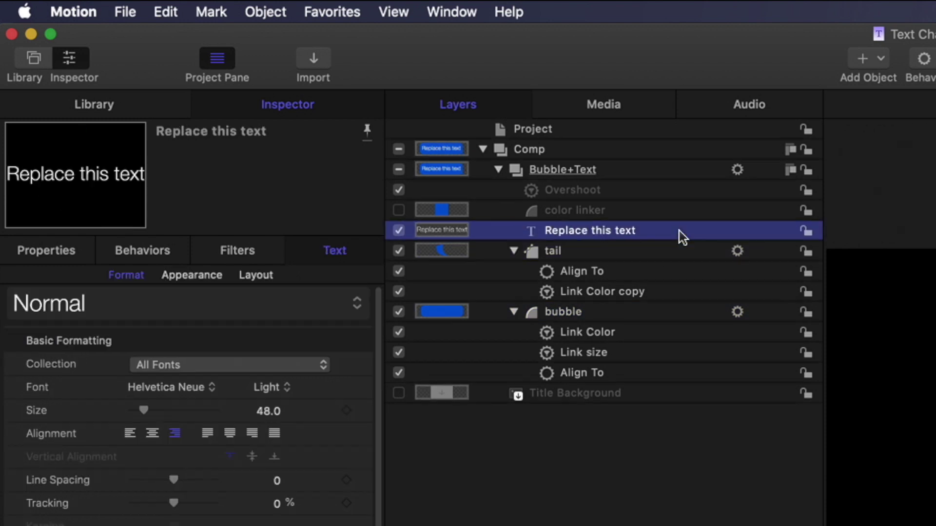
left_click(651, 170)
left_click(642, 150)
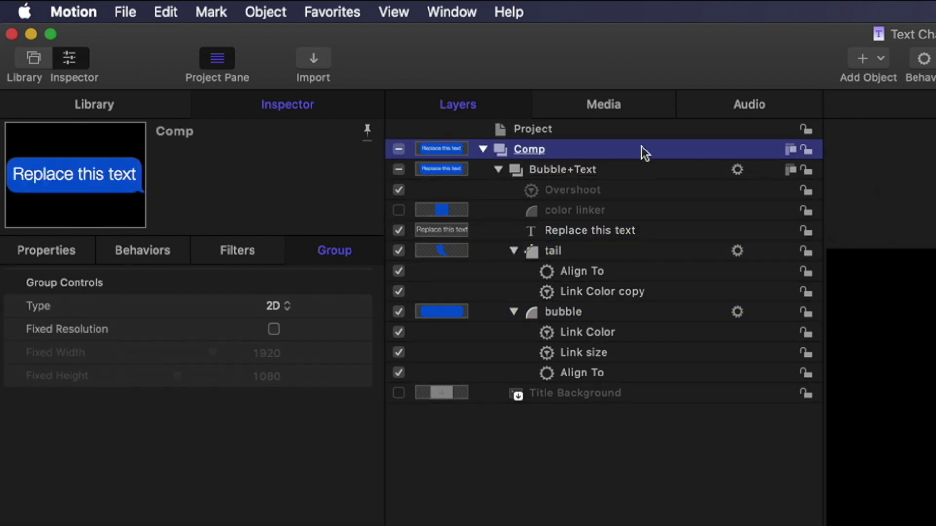
left_click(636, 133)
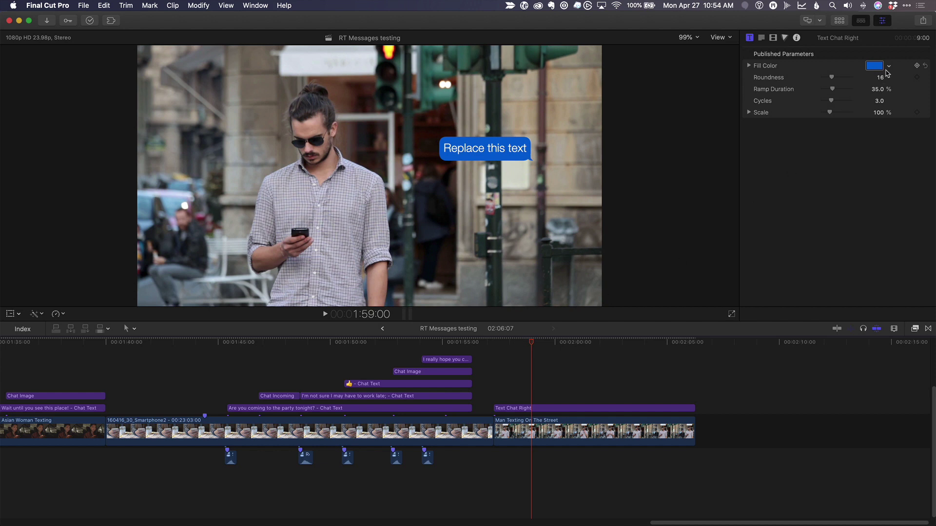
Step: Try red and green bubble fills, leave it blue, and stack a copy of Text Chat Right above the original
left_click(888, 66)
left_click(872, 78)
left_click_drag(857, 100, 831, 209)
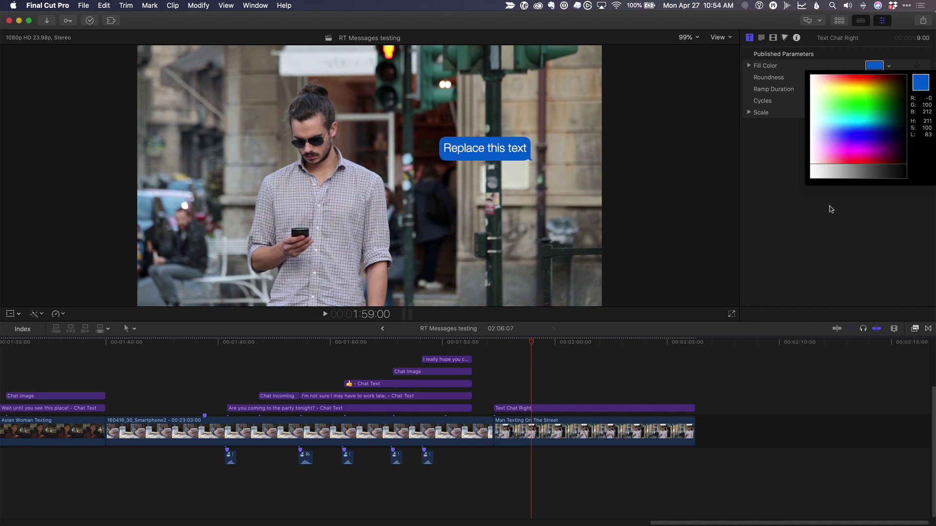
left_click(831, 209)
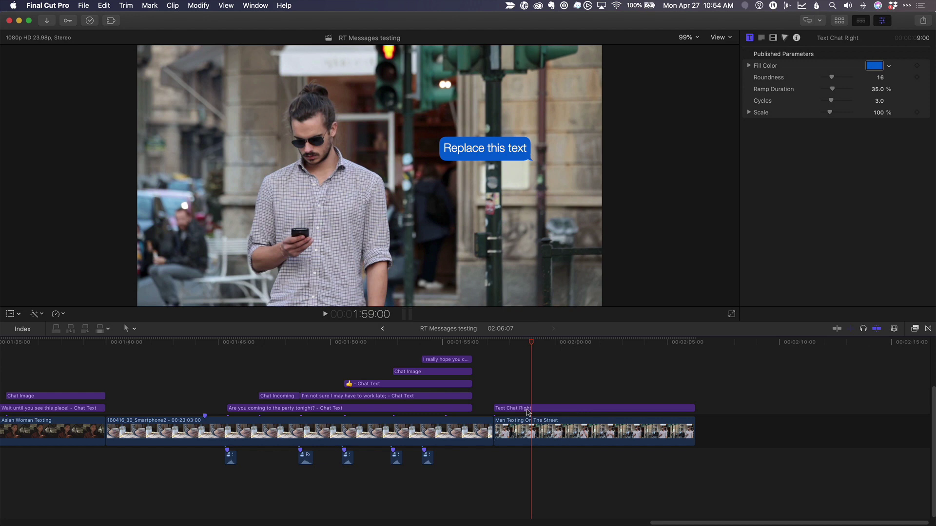
left_click_drag(527, 412, 551, 395)
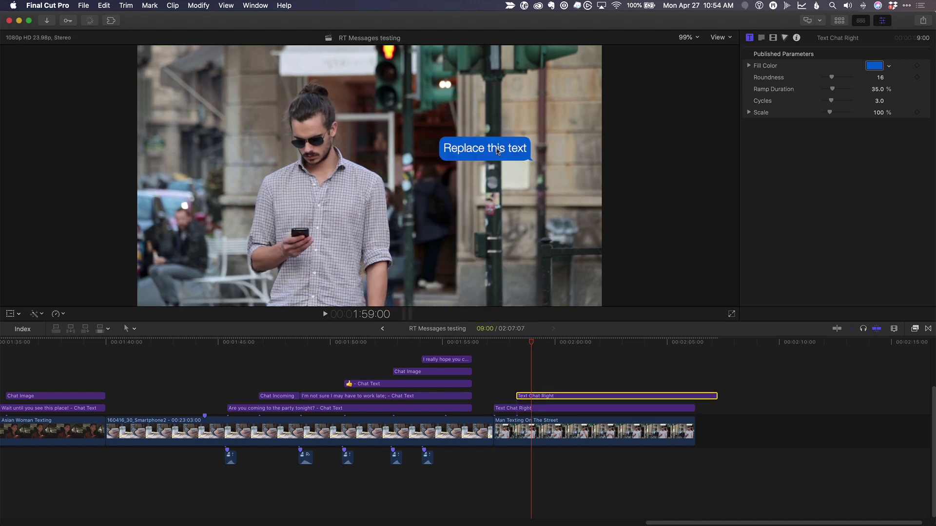
Step: Move the copied bubble below the first one in the viewer and show its title parameters
left_click_drag(497, 152, 500, 196)
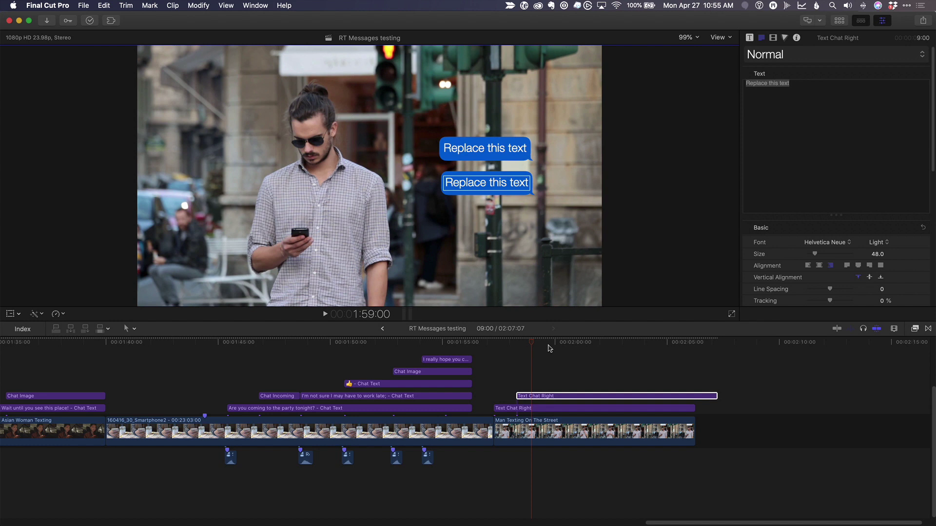
left_click(751, 38)
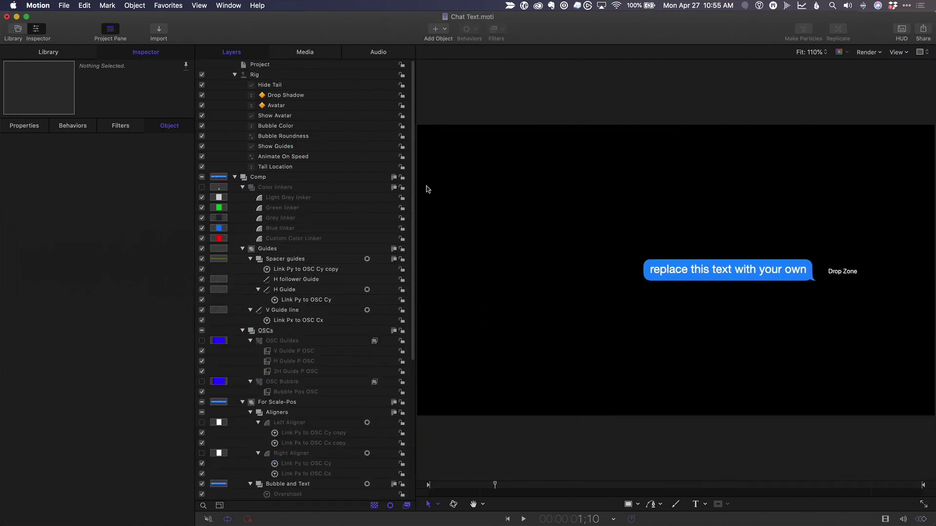
Step: Tick Show Avatar in the Chat Text template's published parameters so the drop zone appears
left_click_drag(412, 188, 409, 150)
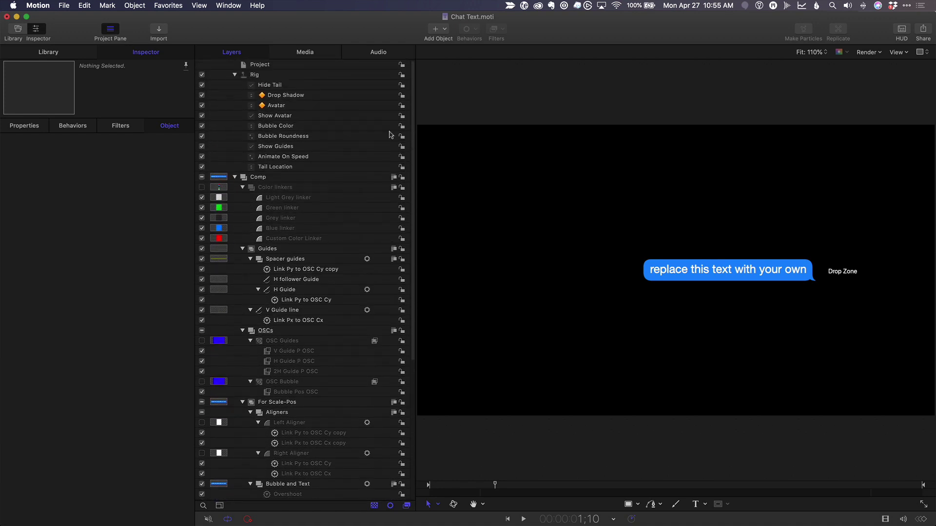
left_click(312, 66)
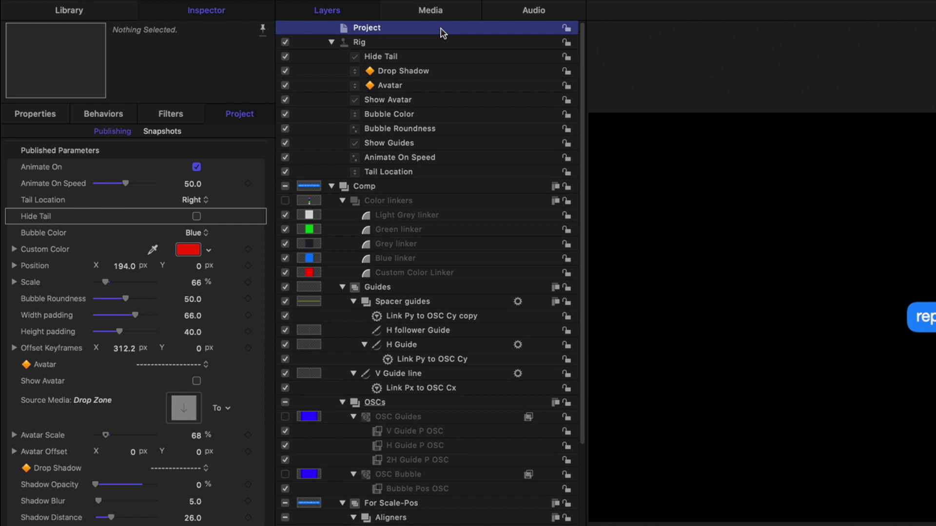
left_click(448, 100)
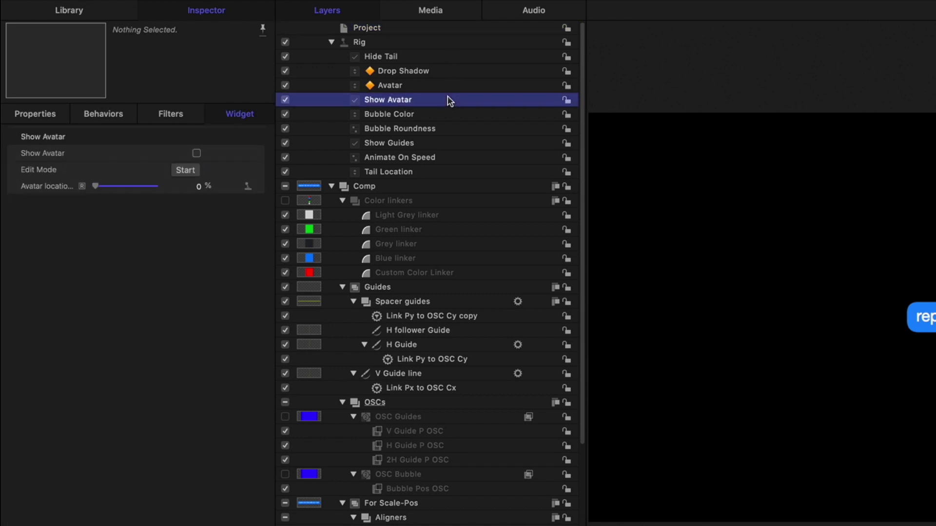
left_click(197, 153)
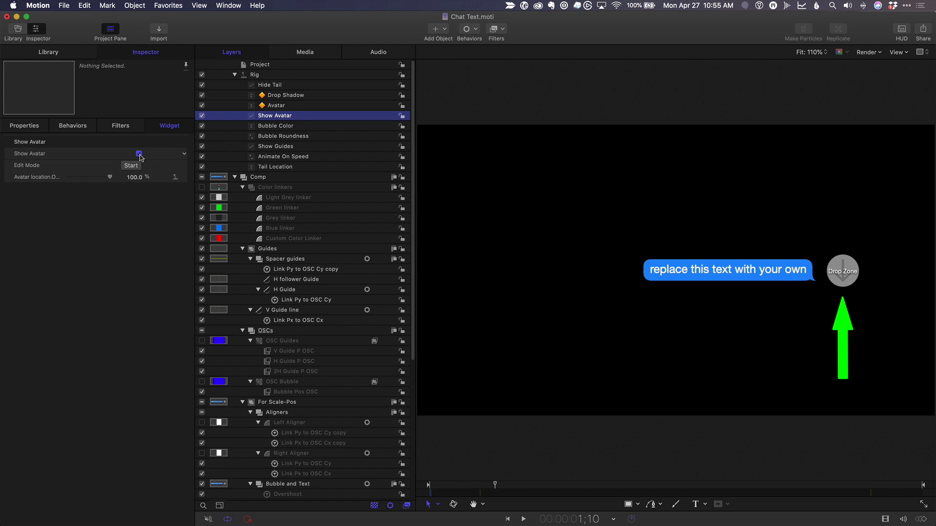
left_click(302, 127)
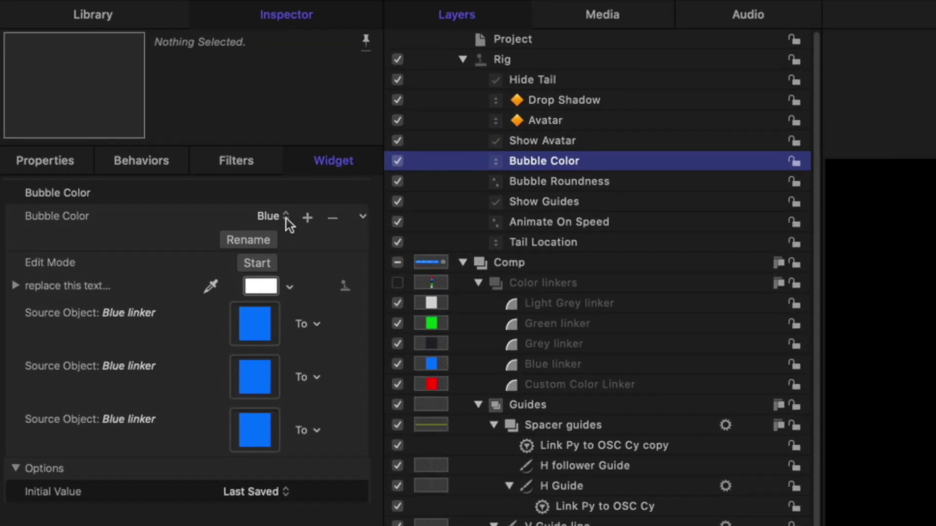
Step: Switch the bubble colour preset to Green, then Light Grey, then Dark Grey
left_click(286, 218)
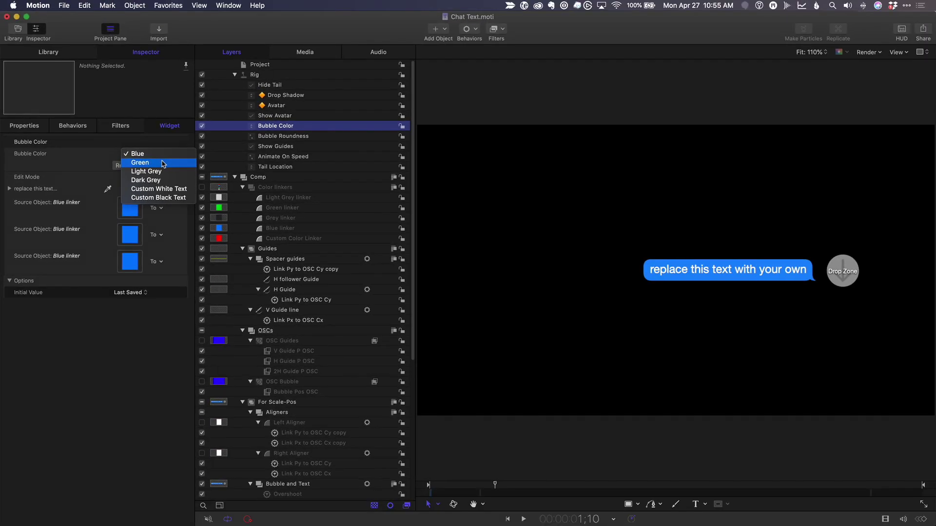
left_click(293, 234)
left_click(143, 154)
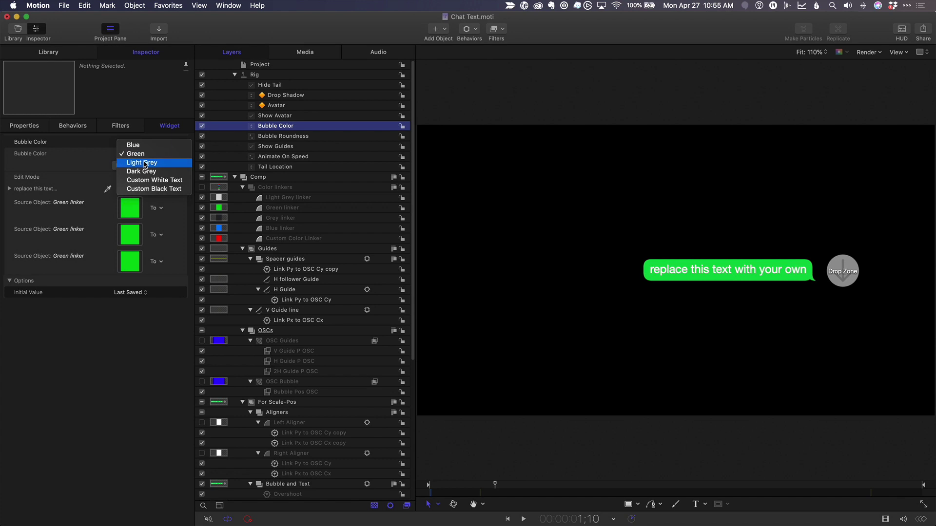
left_click(146, 163)
left_click(145, 154)
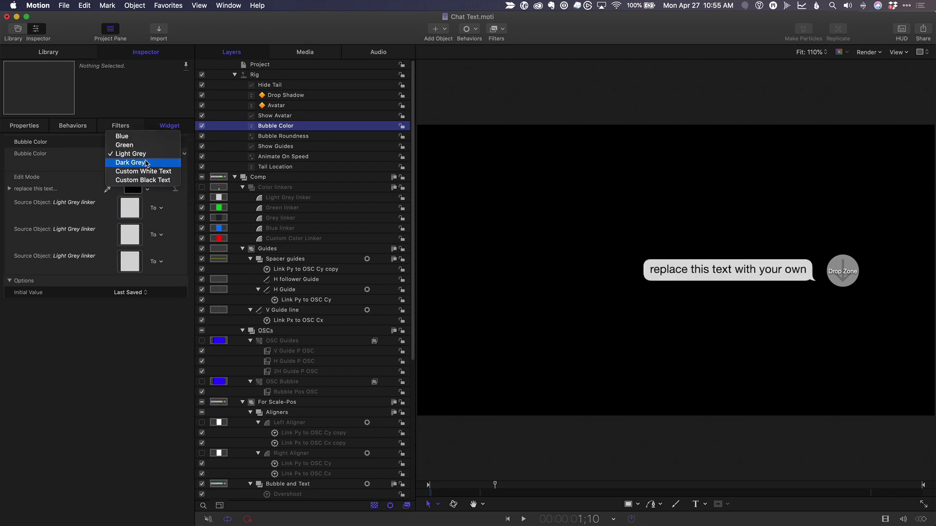
left_click(147, 163)
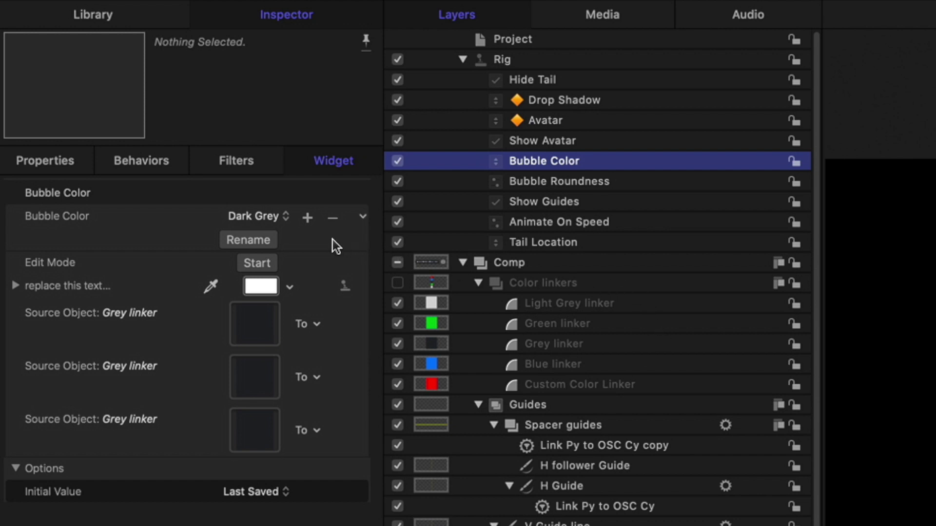
Step: Try the Custom White Text and Custom Black Text presets, return to Blue, and inspect Tail Location
left_click(279, 219)
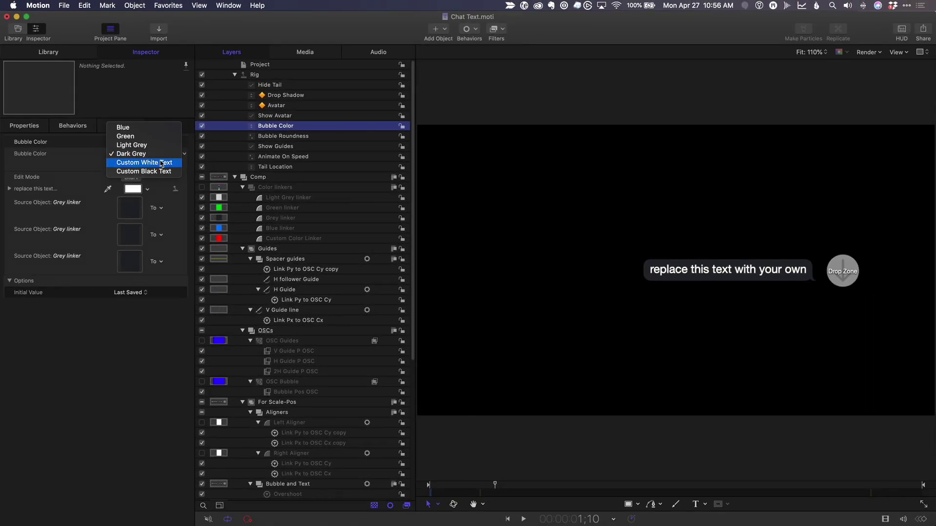
left_click(162, 164)
left_click(141, 155)
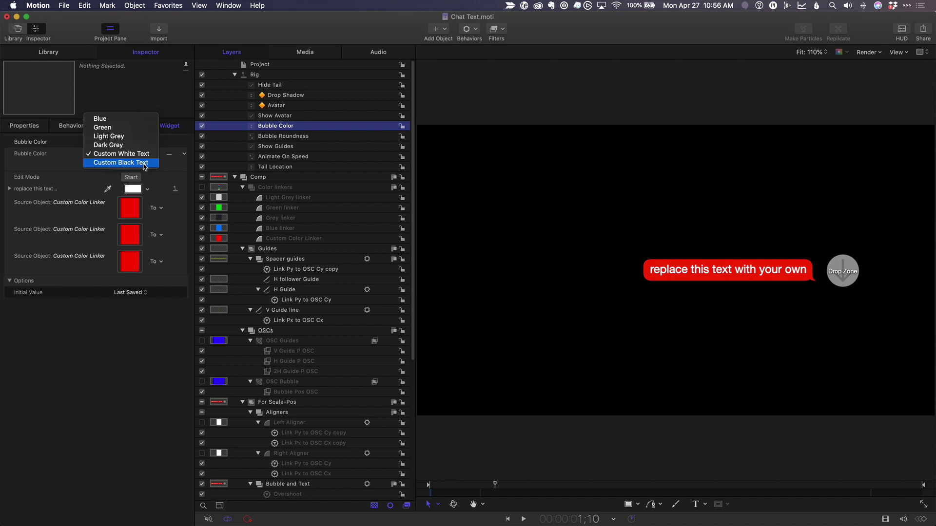
left_click(145, 163)
left_click(145, 156)
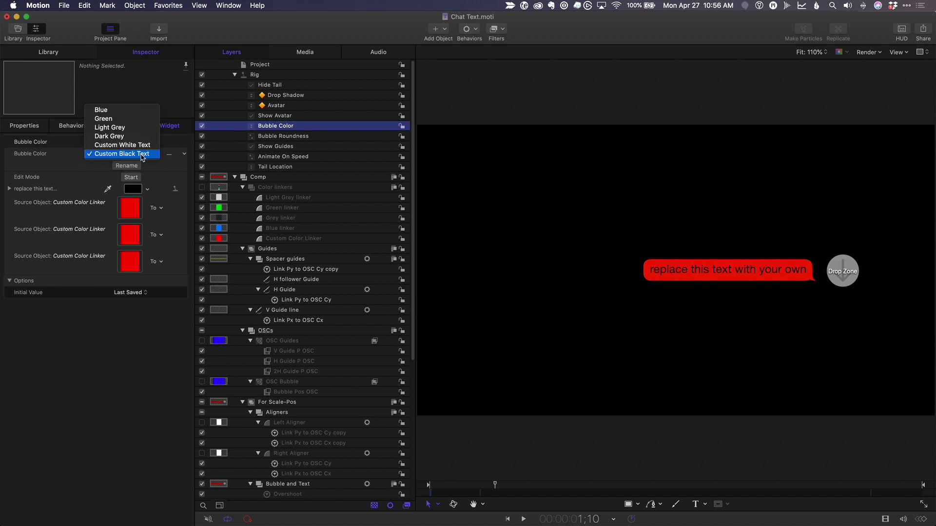
left_click(135, 110)
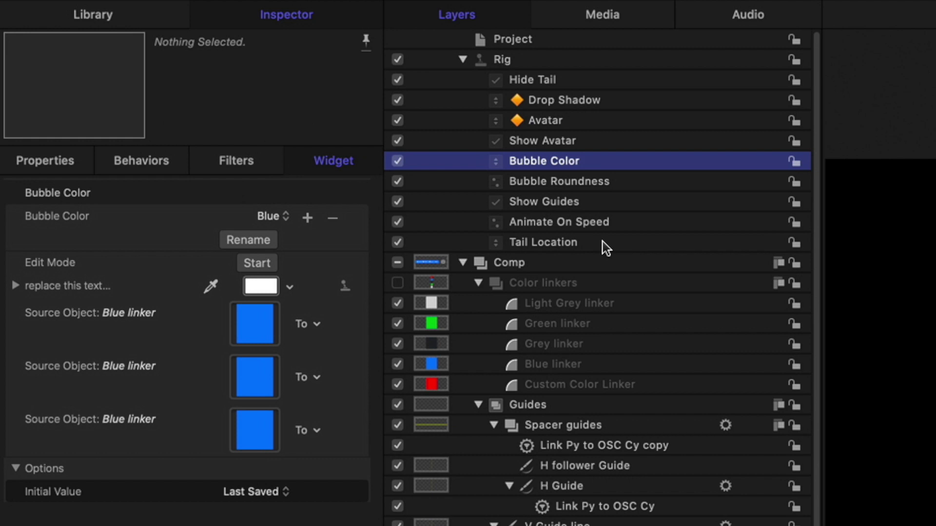
left_click(542, 226)
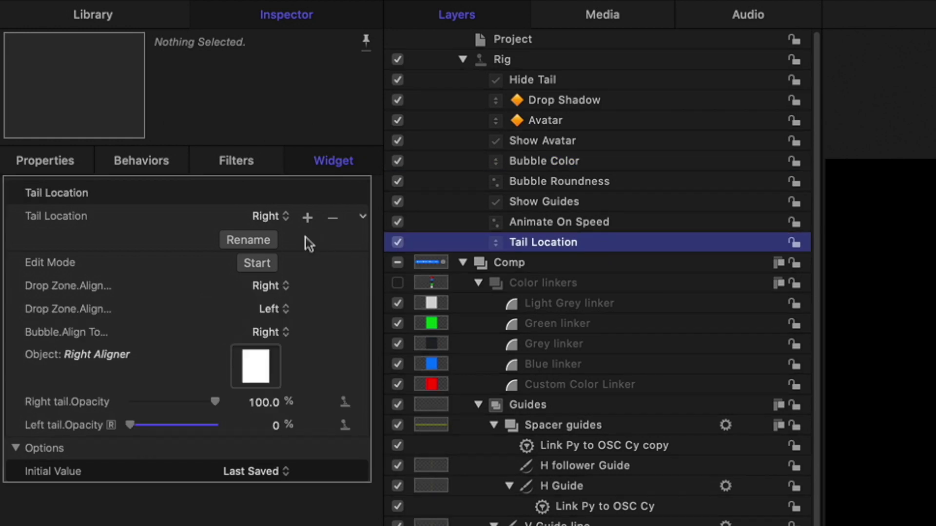
left_click(276, 217)
left_click(282, 233)
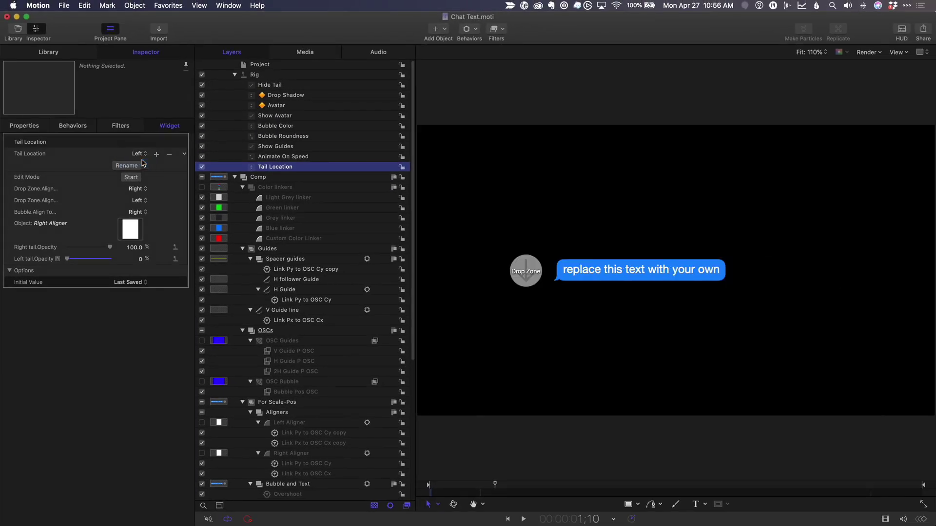
left_click(140, 153)
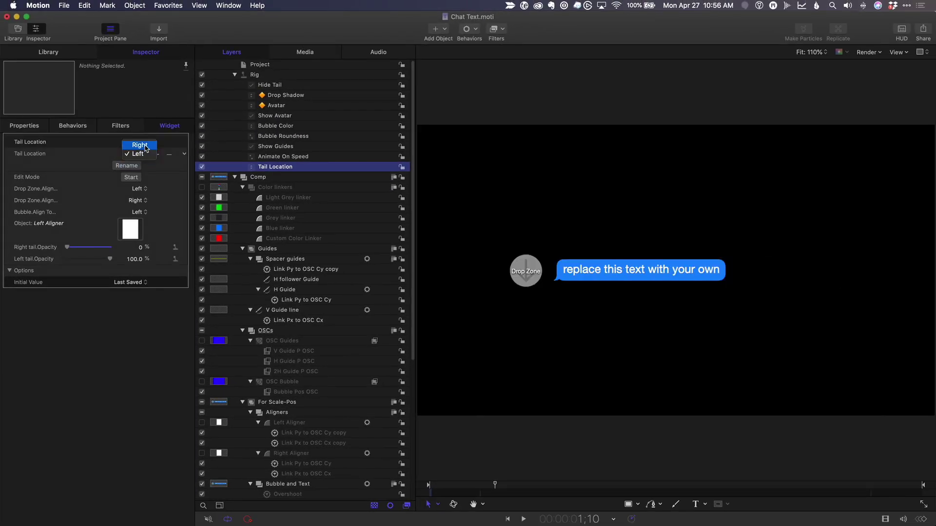
left_click(145, 146)
left_click(144, 154)
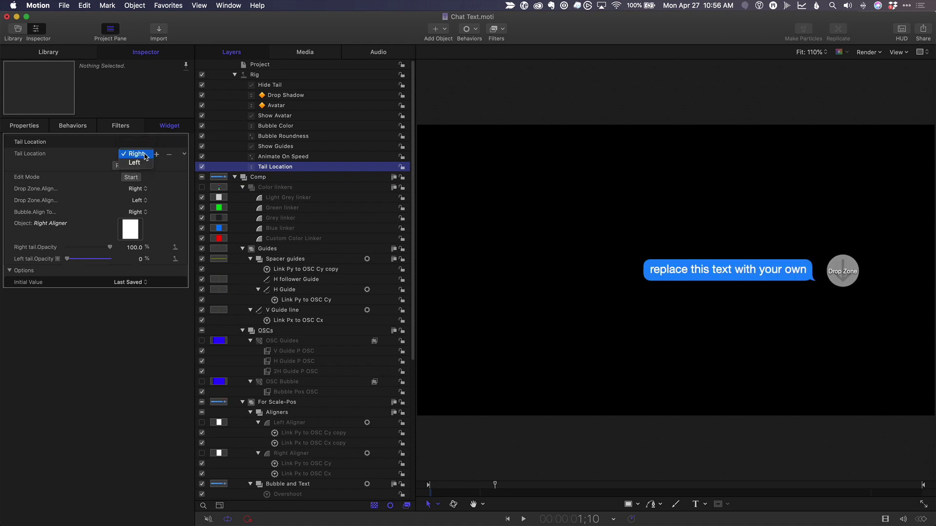
left_click(144, 162)
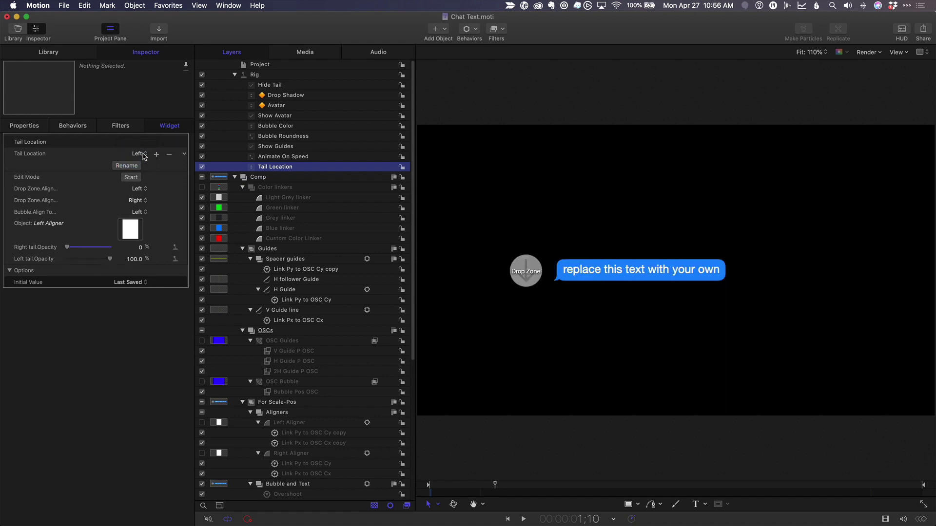
left_click(145, 154)
left_click(142, 146)
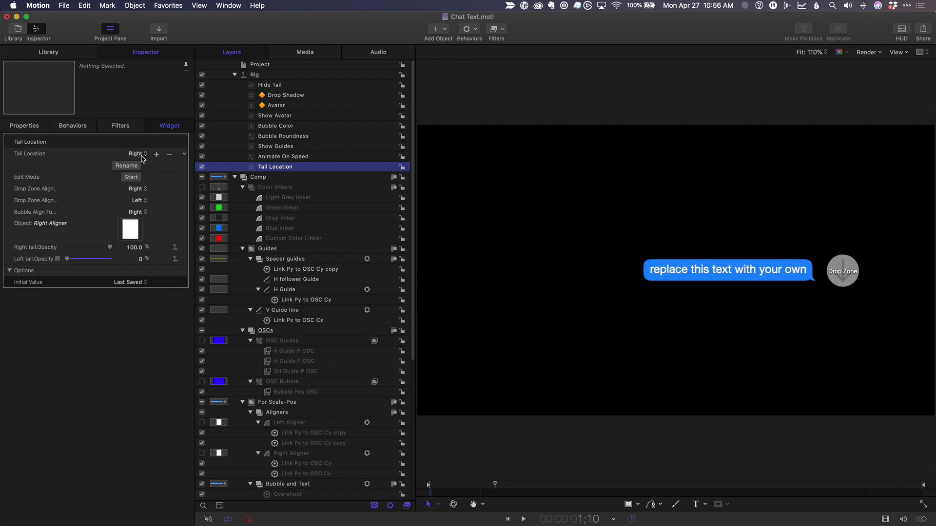
Step: Try different Animate On Speed values and turn on the layout guides
left_click(341, 157)
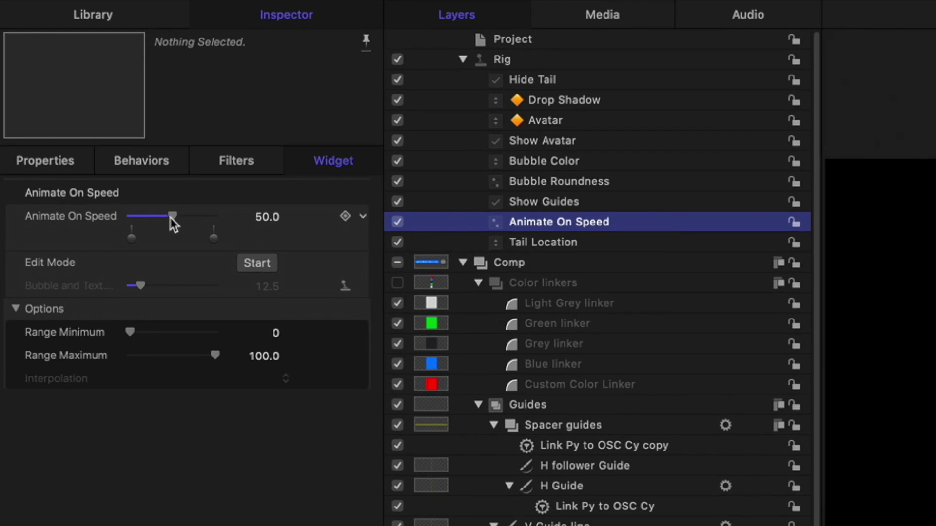
left_click_drag(193, 215, 165, 214)
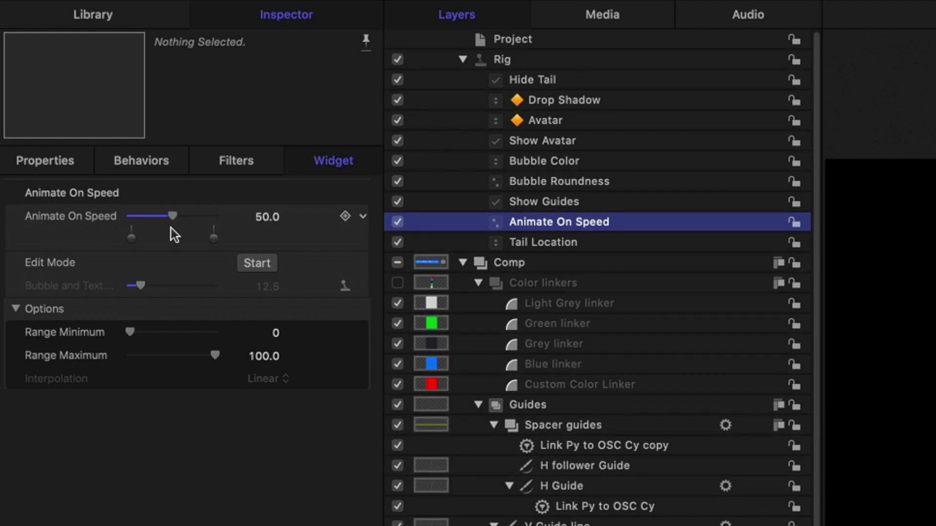
left_click(618, 203)
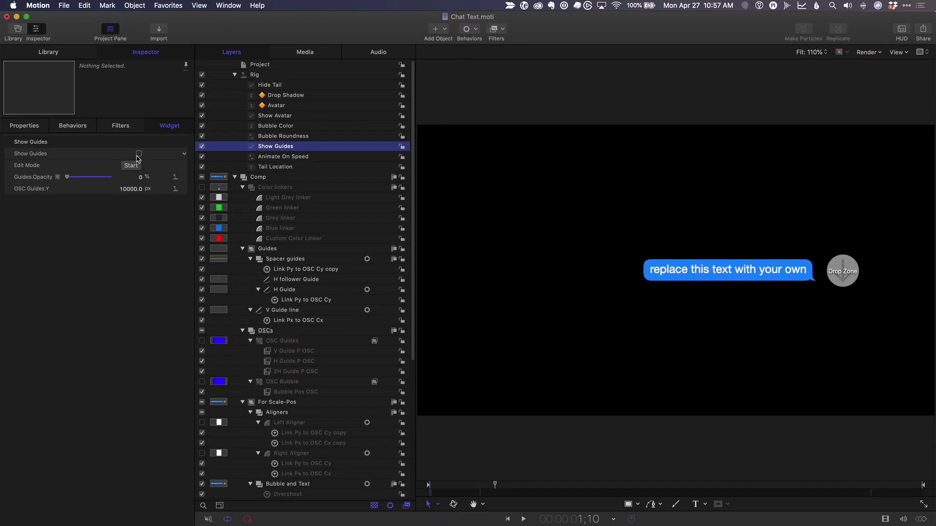
left_click(138, 154)
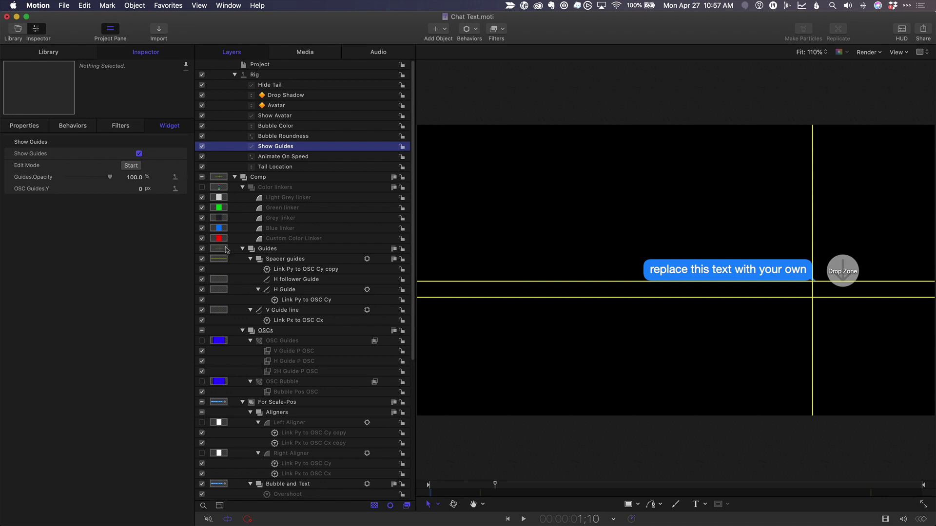
Step: Move the vertical guide to the bubble's left edge and nudge the second horizontal guide
left_click(327, 352)
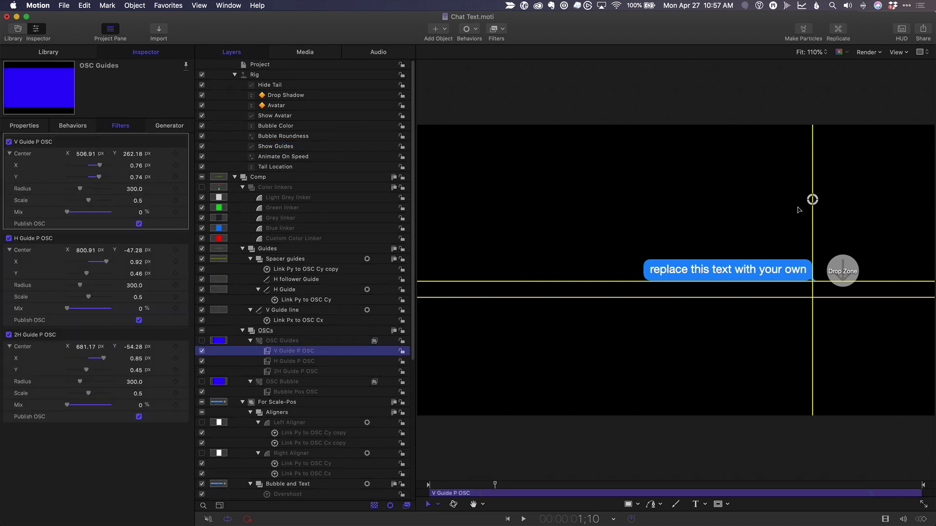
left_click_drag(812, 200, 643, 221)
left_click(312, 372)
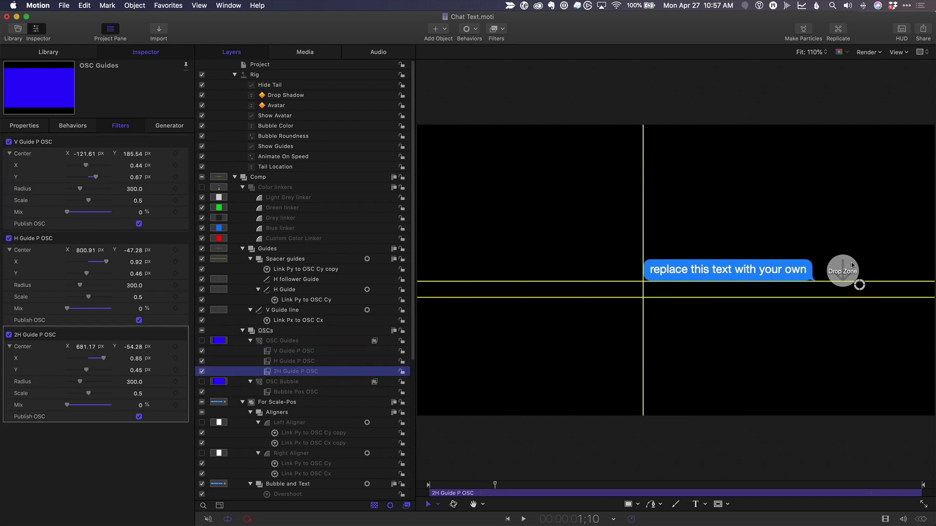
mouse_move(858, 285)
left_mouse_down()
mouse_move(860, 225)
mouse_move(860, 286)
left_mouse_up()
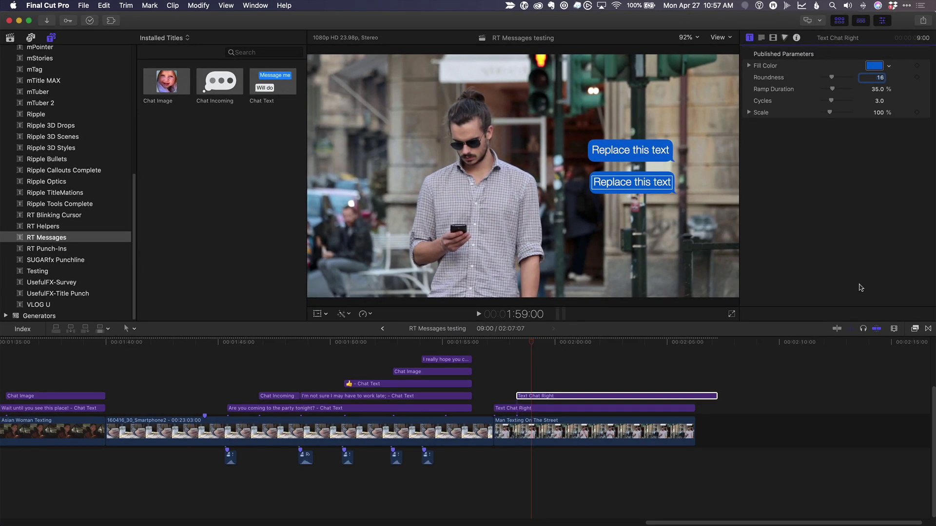
Step: Play the RT Messages testing edit's chat-bubble section from around 1:45
left_click(225, 346)
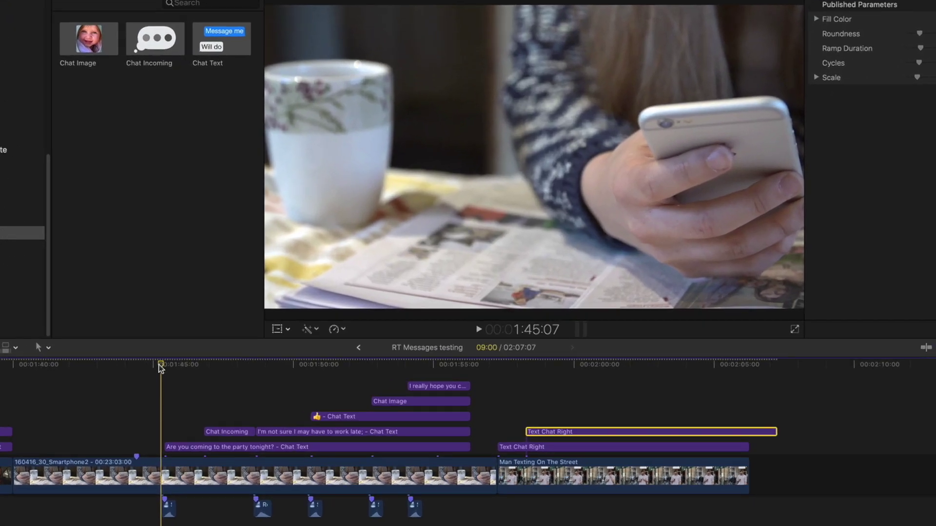
key("space")
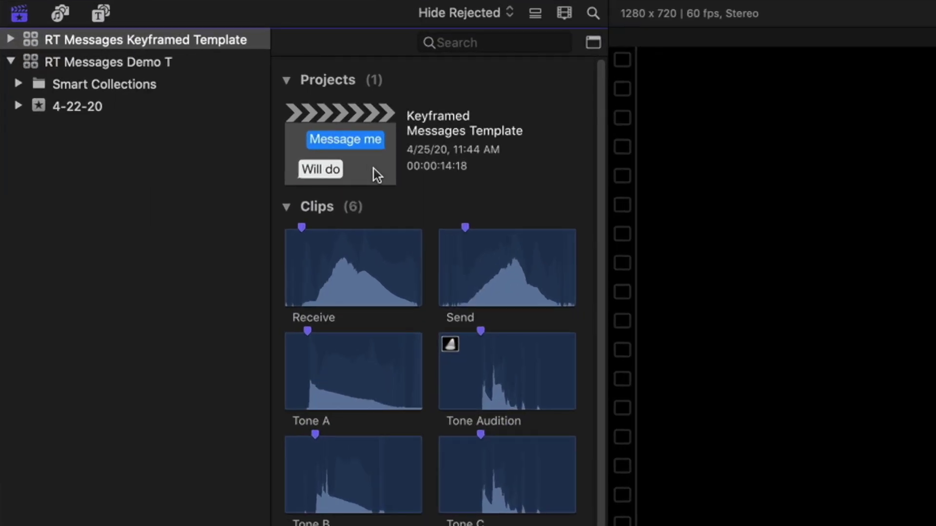
left_click(373, 168)
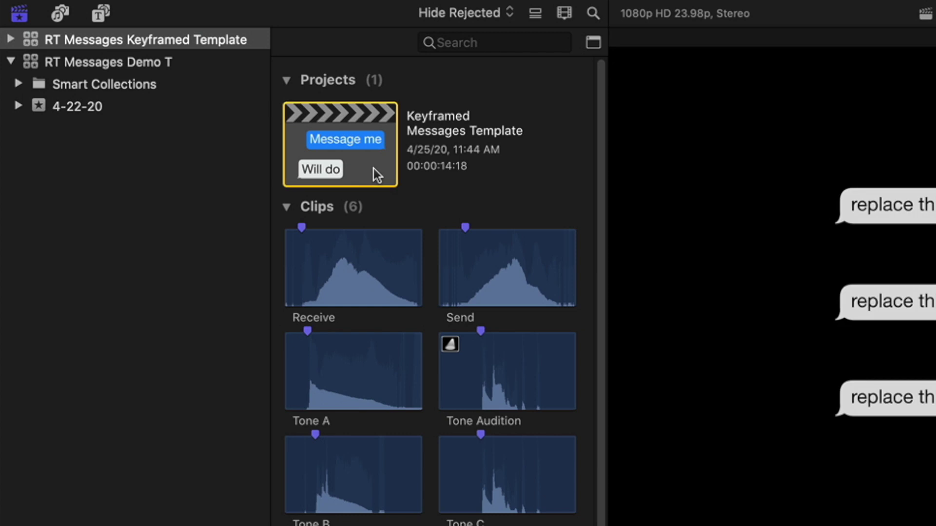
scroll(112, 355, "up", 1)
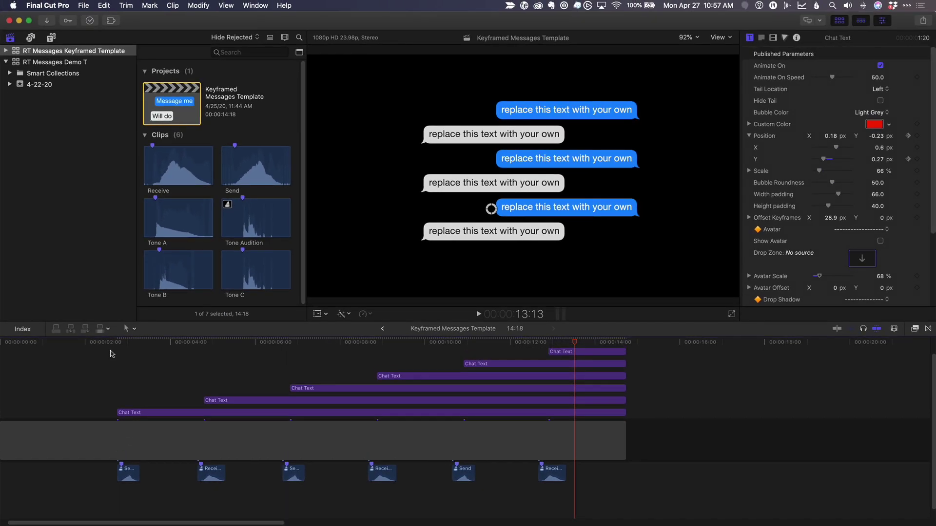
left_click(103, 345)
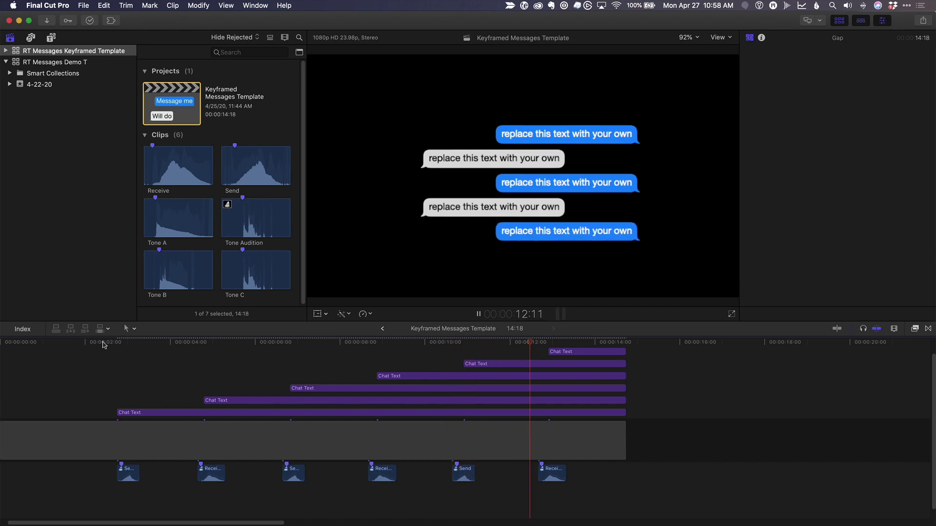
key("space")
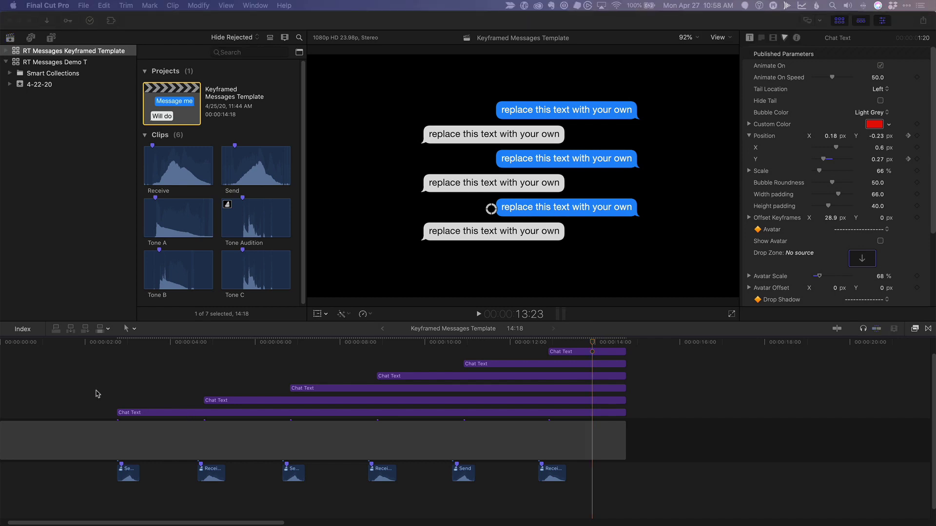
left_click(115, 378)
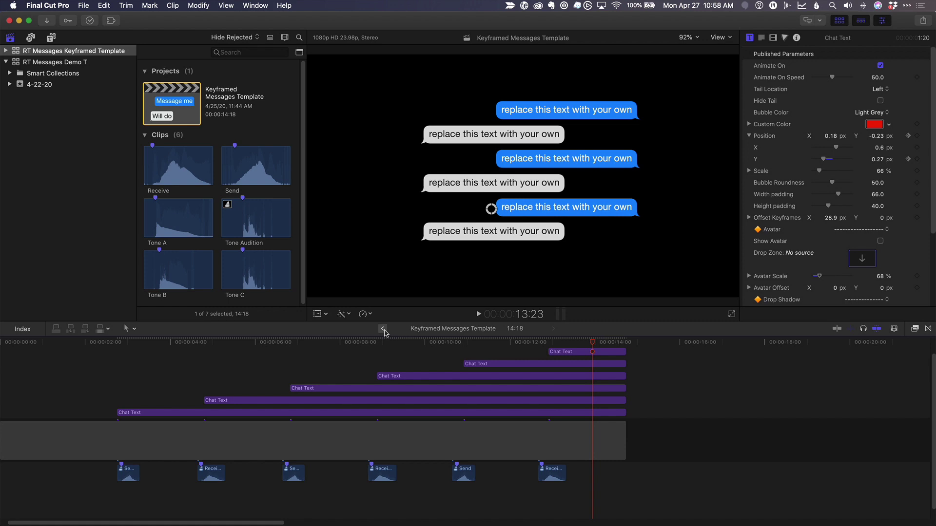
left_click(383, 329)
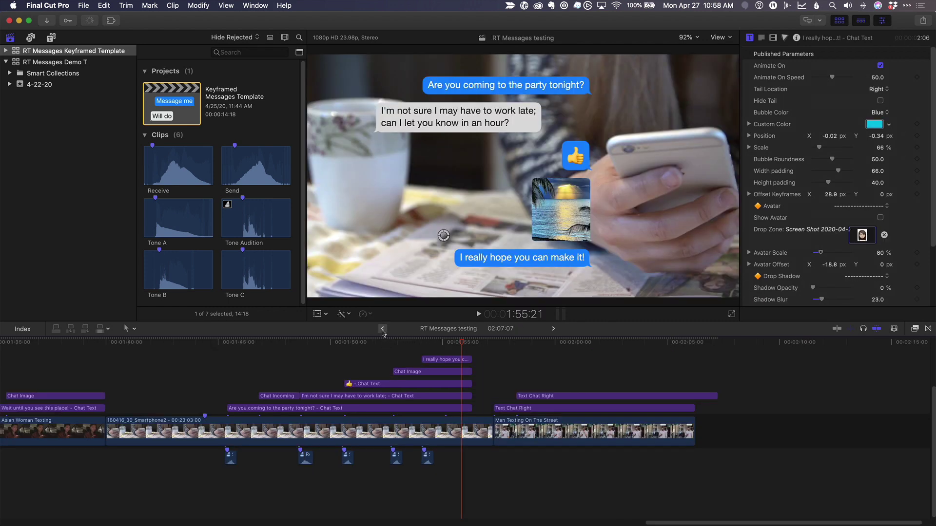
Step: Open RT Messages Promo V4, fit it to the timeline, and play it from the start with browser and inspector hidden
left_click(384, 330)
left_click(398, 336)
key("shift+z")
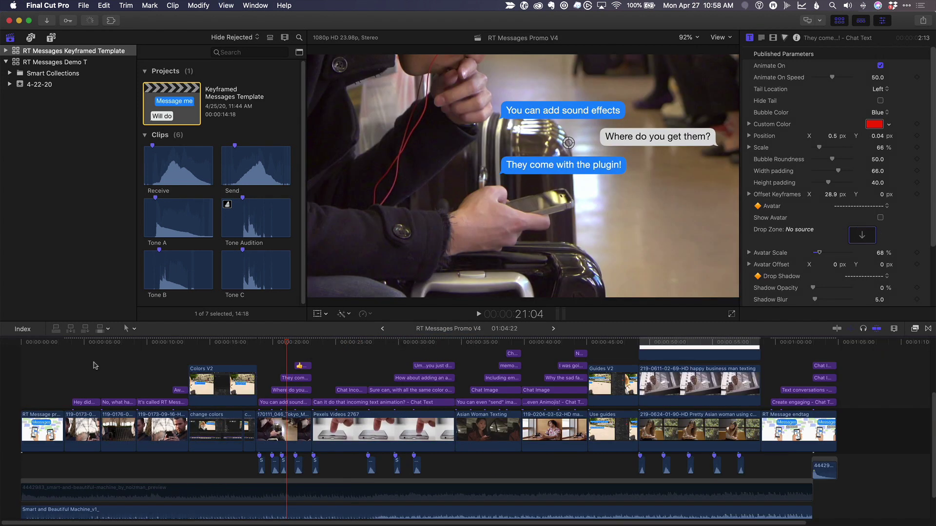
left_click(22, 345)
key("super+ctrl+1")
key("super+4")
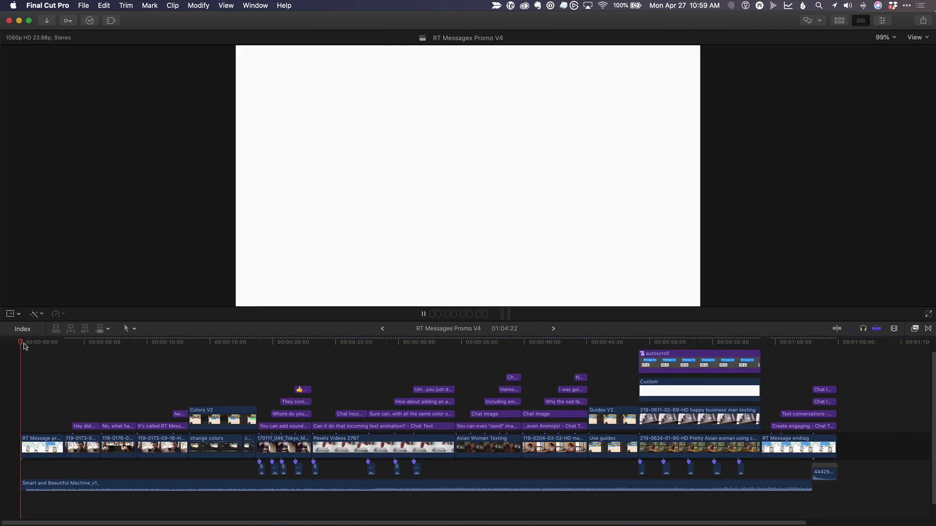
key("space")
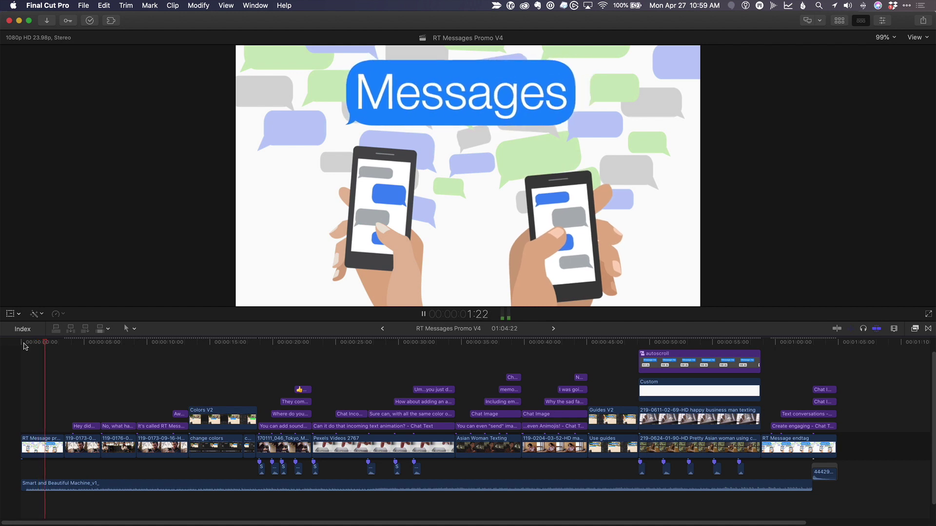